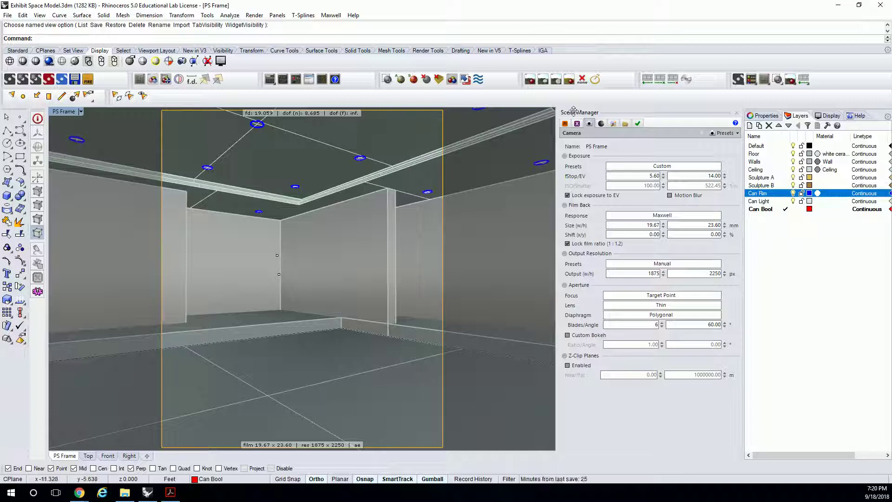
# Step: Clone the Emitter - Spot 8" material in the scene's materials
pyautogui.click(565, 123)
pyautogui.rightClick(591, 166)
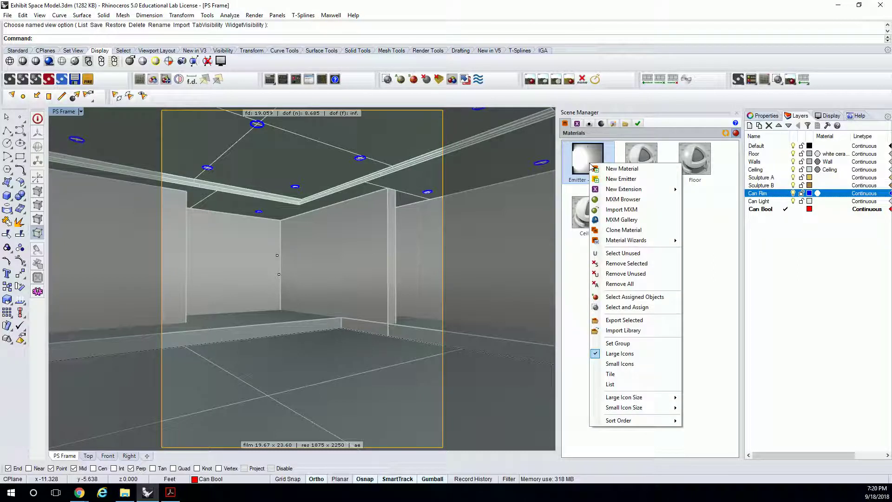
pyautogui.click(585, 159)
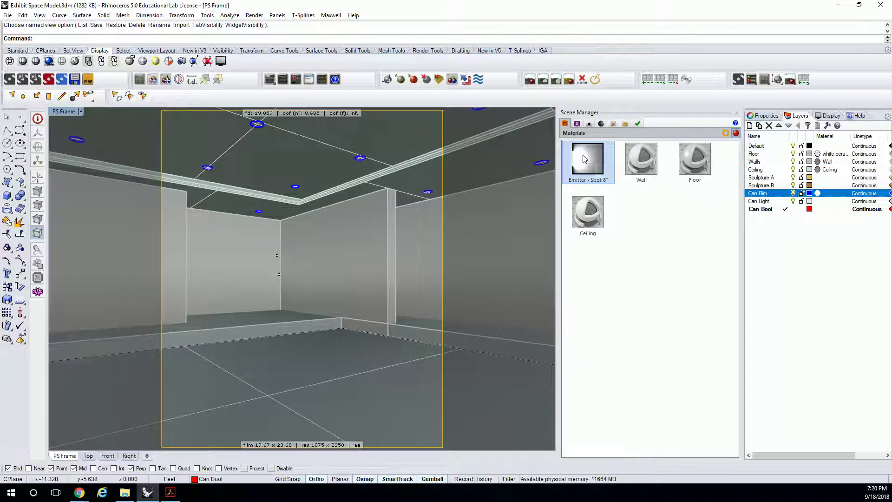
pyautogui.rightClick(585, 158)
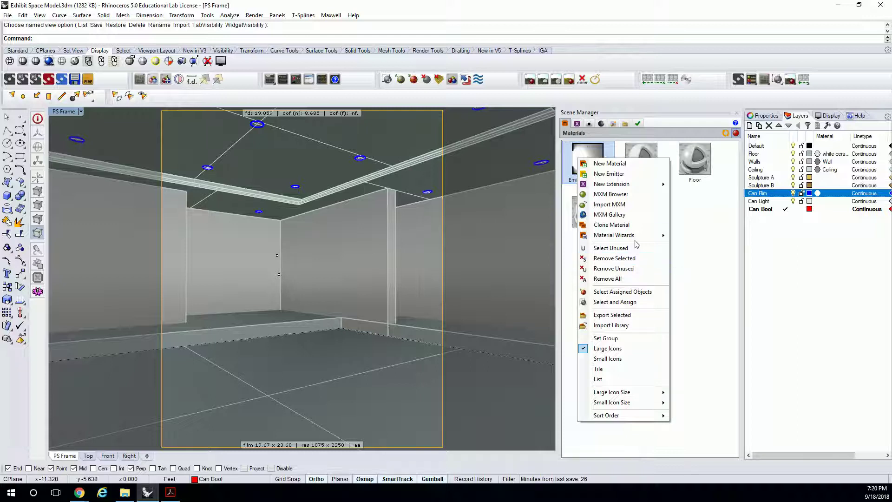
pyautogui.click(611, 225)
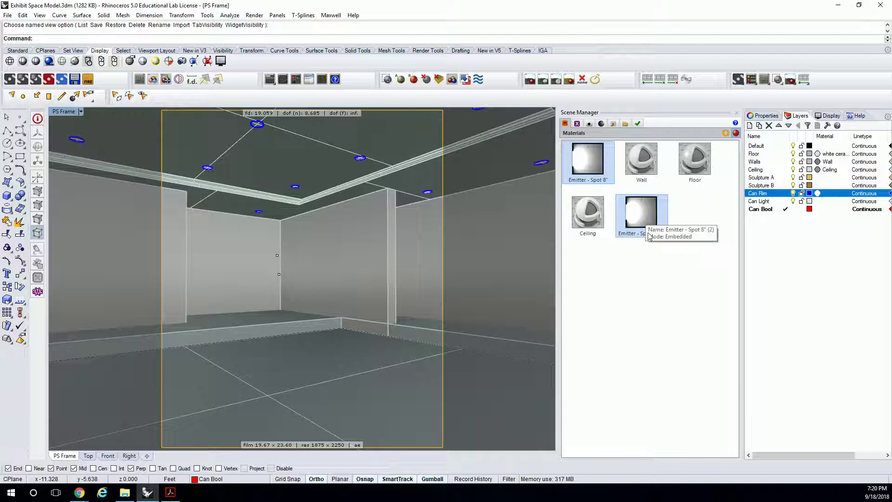
# Step: Rename the cloned spot emitter material as Emitter - Cove
pyautogui.doubleClick(644, 219)
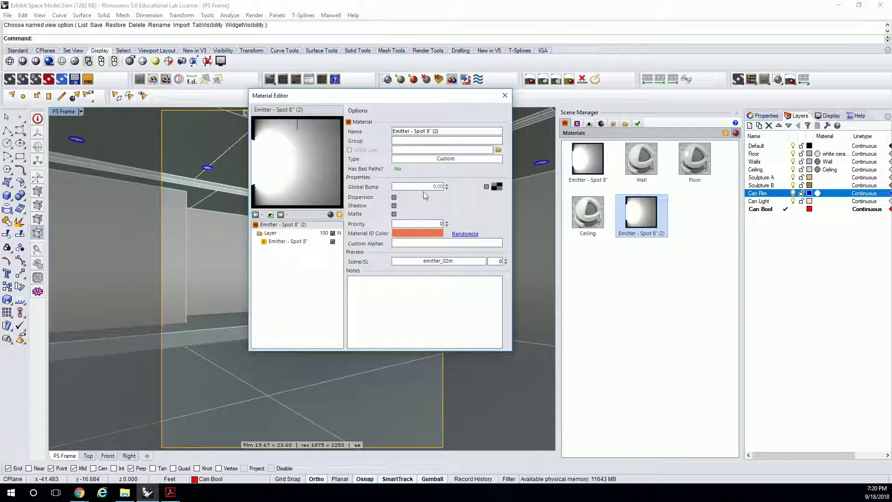
pyautogui.click(506, 96)
pyautogui.click(656, 238)
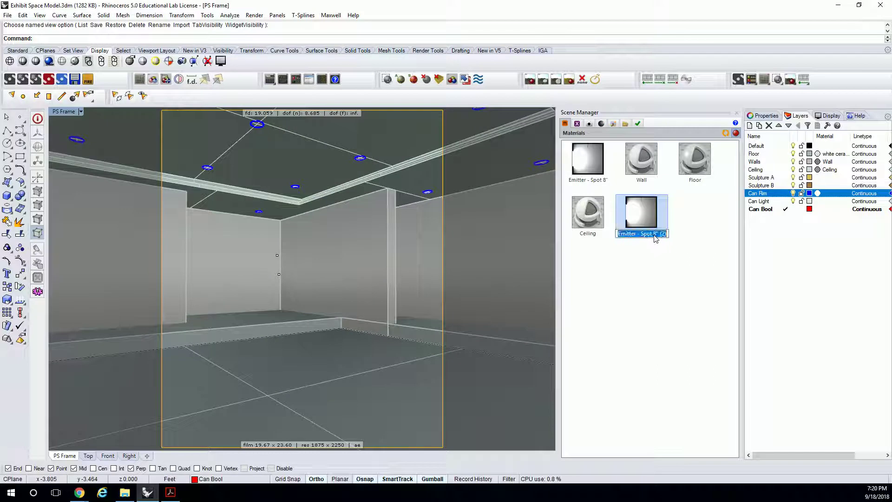
pyautogui.click(668, 233)
pyautogui.press('BackSpace')
pyautogui.press('BackSpace')
pyautogui.press('BackSpace')
pyautogui.press('BackSpace')
pyautogui.press('BackSpace')
pyautogui.press('BackSpace')
pyautogui.press('BackSpace')
pyautogui.press('BackSpace')
pyautogui.press('BackSpace')
pyautogui.press('BackSpace')
pyautogui.press('BackSpace')
pyautogui.write('Cove')
pyautogui.click(687, 328)
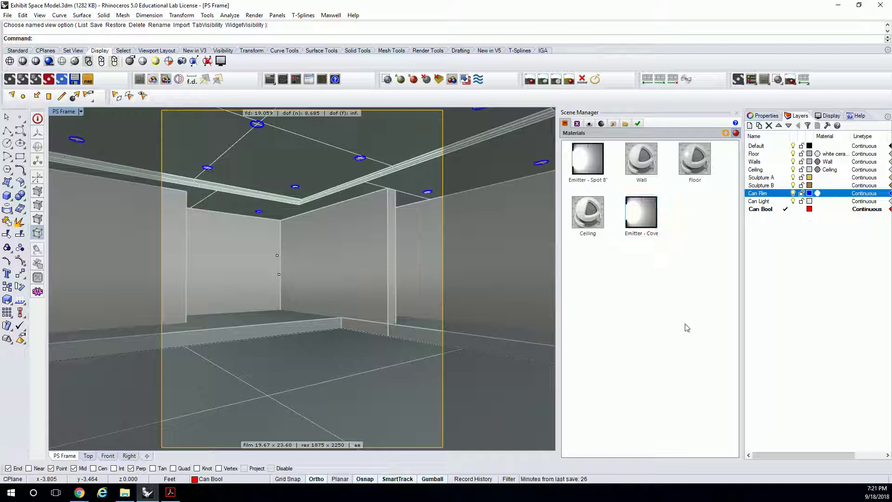
# Step: Set the preview scene of the Emitter - Cove material to emitter_ies and refresh its preview
pyautogui.doubleClick(646, 228)
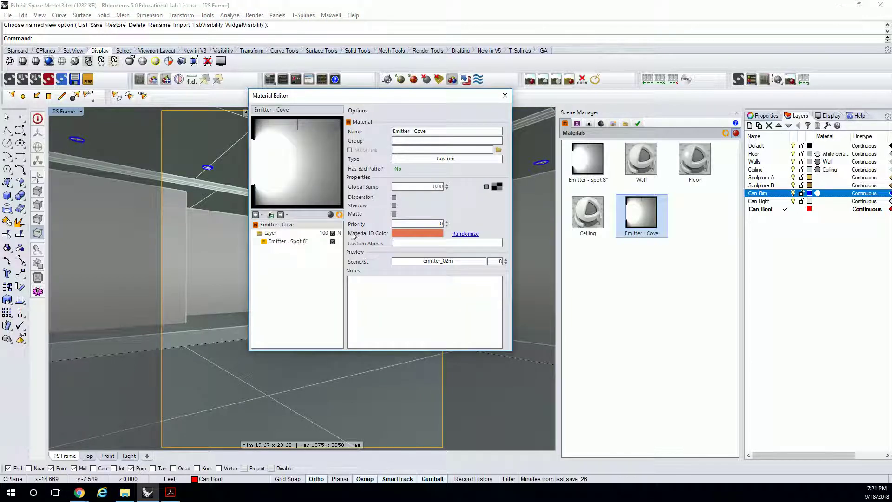
pyautogui.click(283, 242)
pyautogui.click(277, 224)
pyautogui.click(449, 261)
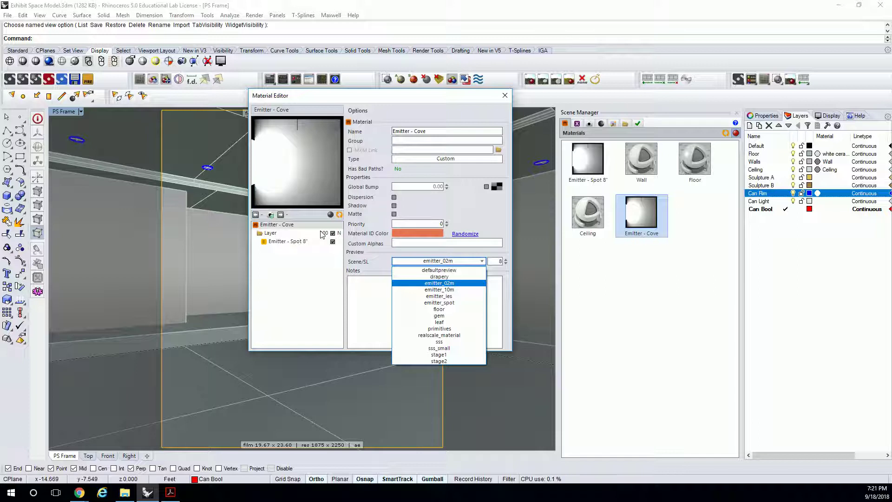
pyautogui.click(439, 296)
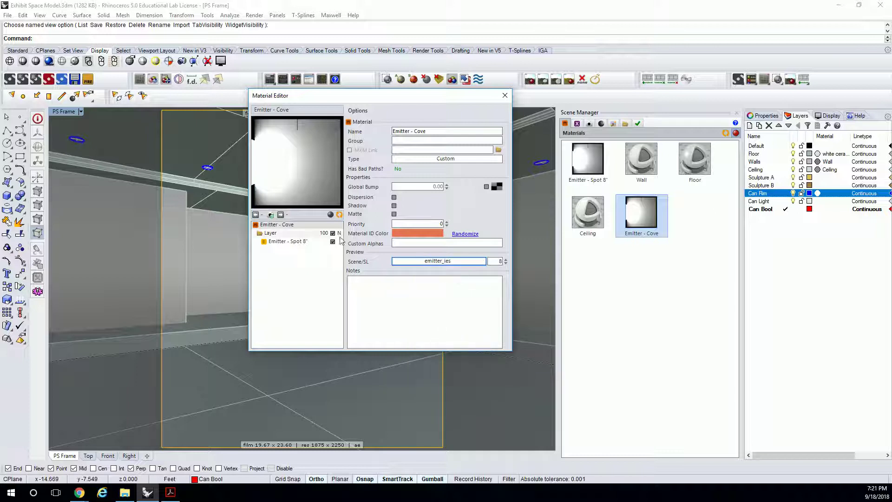
pyautogui.click(339, 215)
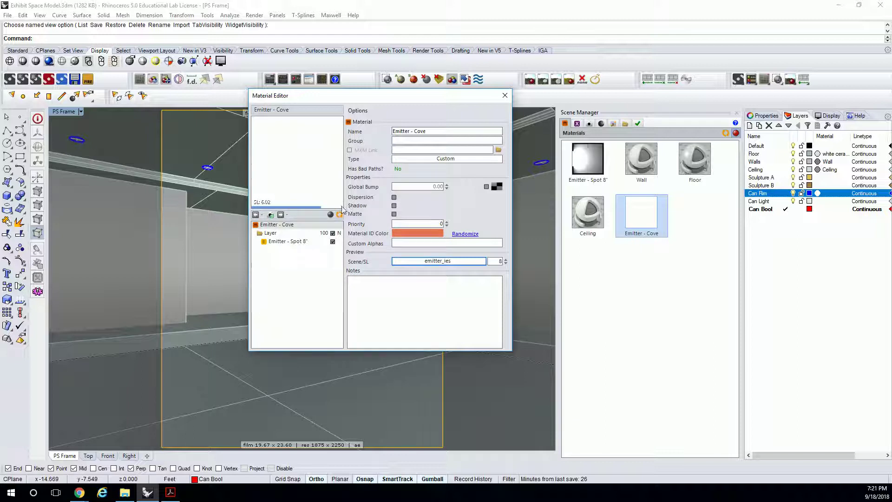
# Step: Try the emitter_spot preview scene on Emitter - Cove, return it to emitter_ies and refresh the preview
pyautogui.click(437, 262)
pyautogui.click(449, 303)
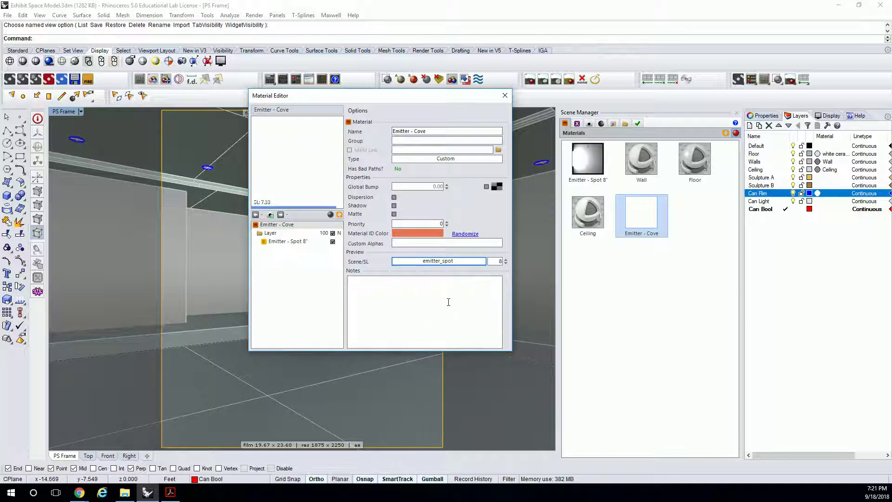
pyautogui.click(340, 215)
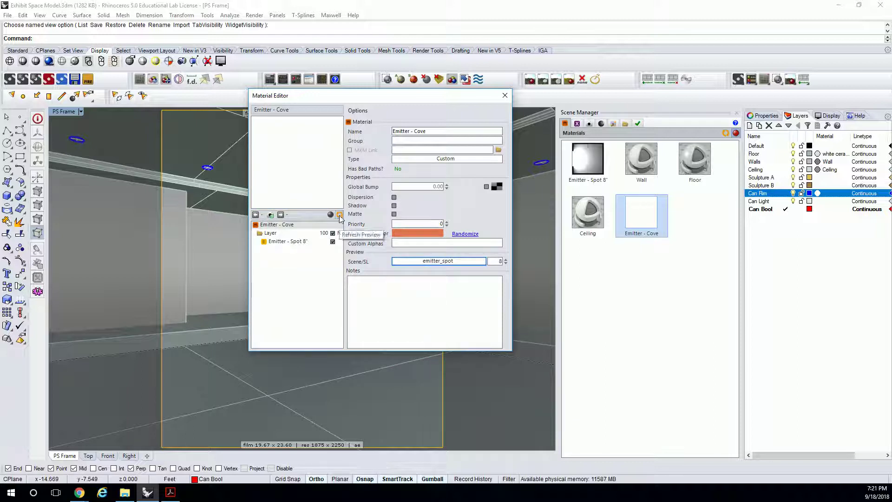
pyautogui.click(441, 262)
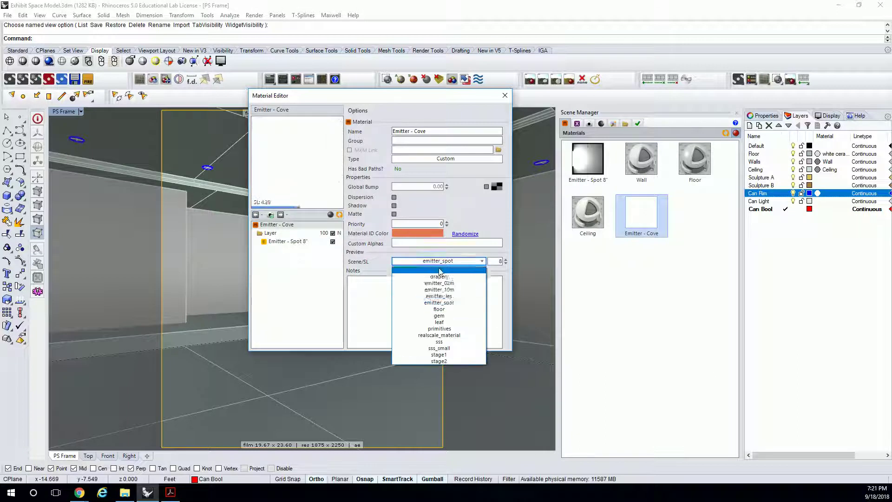
pyautogui.click(449, 297)
pyautogui.click(339, 216)
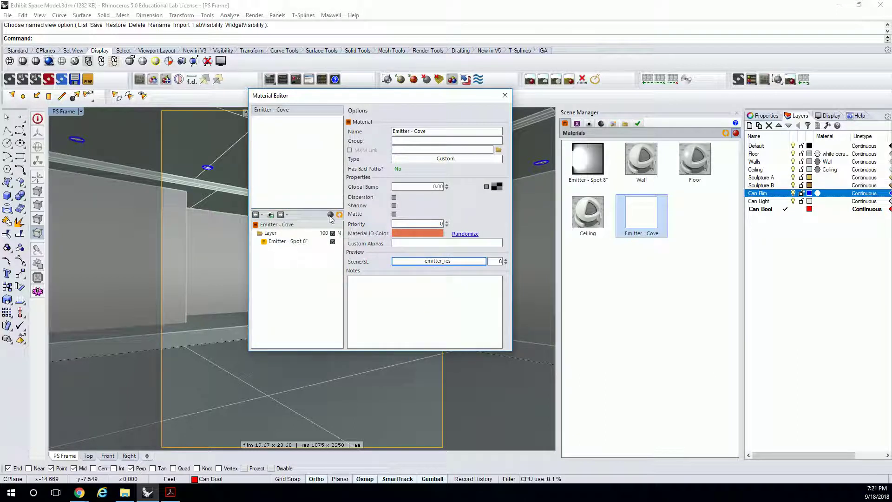
# Step: Set the emitter component of Emitter - Cove to 300 watts with an efficacy of 50 and refresh the preview
pyautogui.click(289, 241)
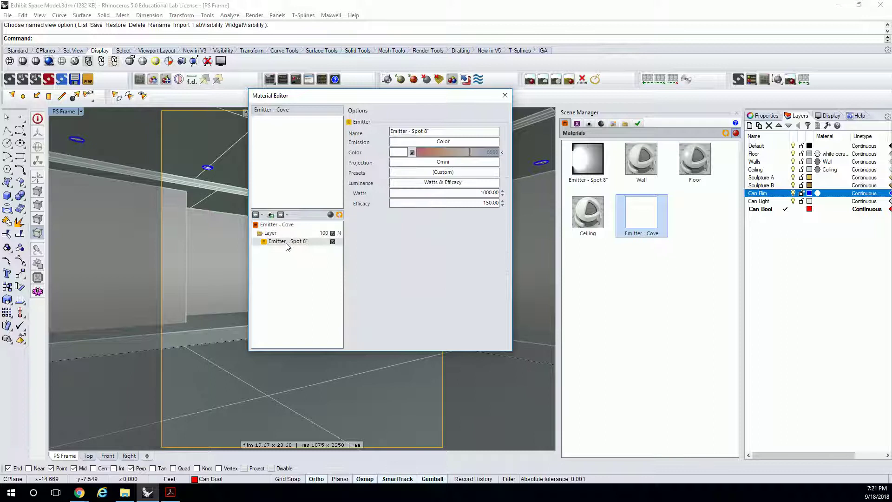
pyautogui.click(451, 193)
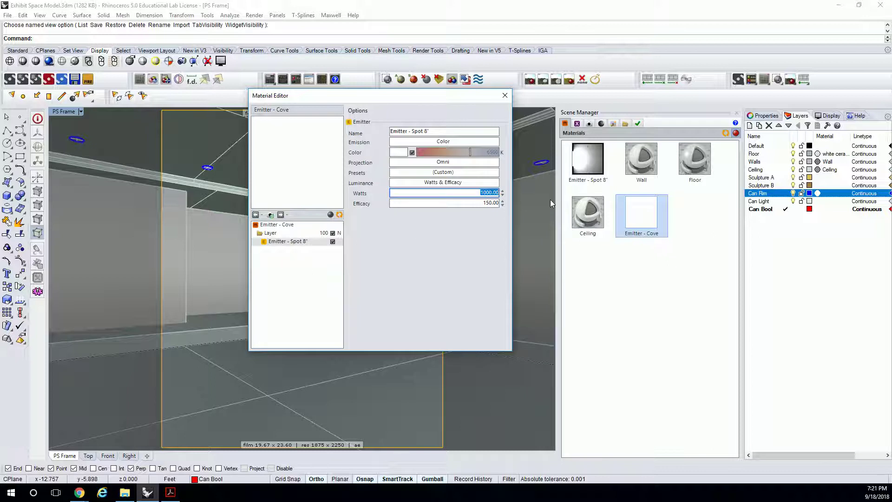
pyautogui.write('300')
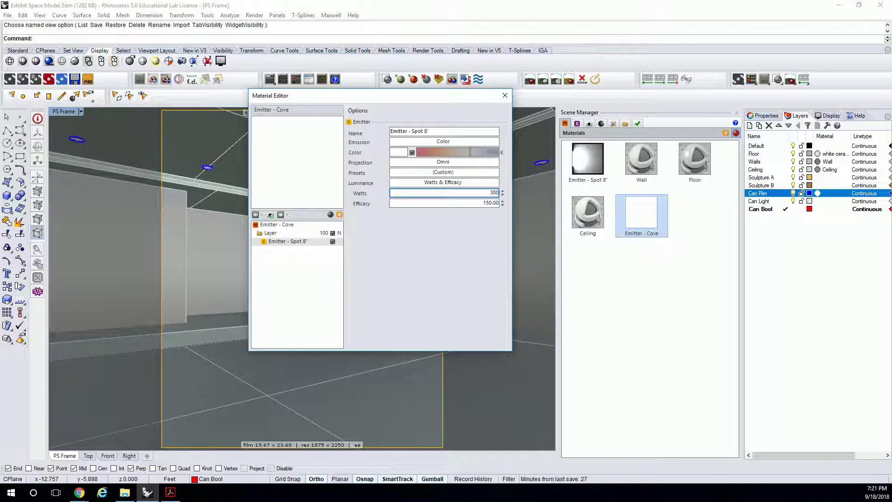
pyautogui.press('Tab')
pyautogui.write('50')
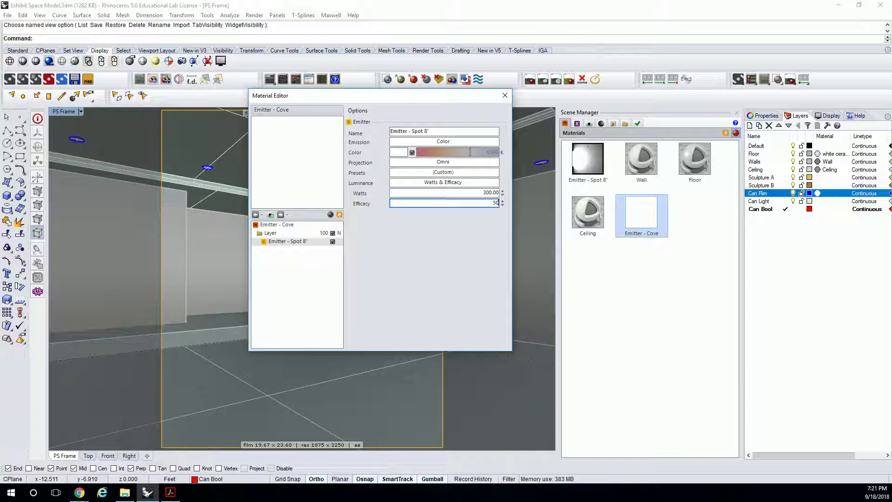
pyautogui.press('Return')
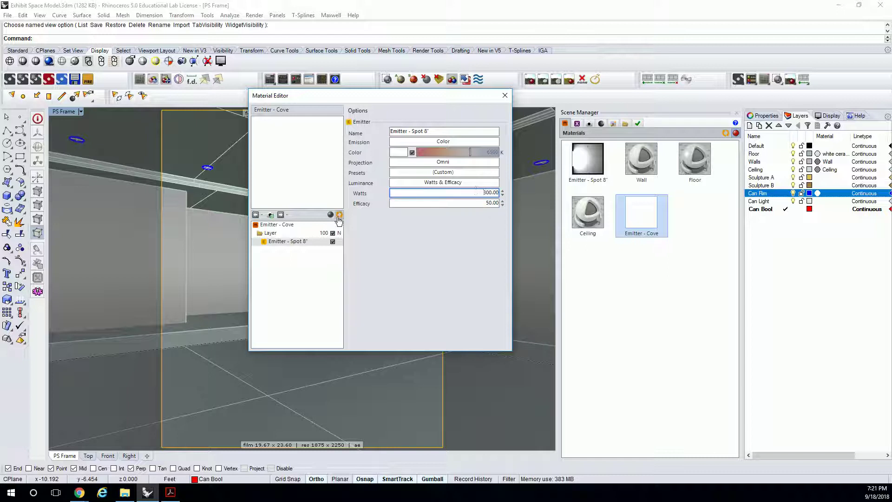
pyautogui.click(339, 216)
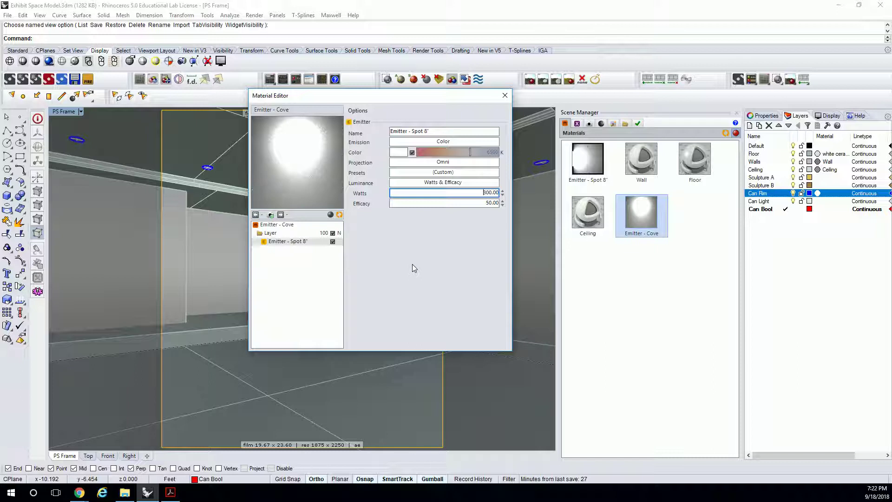
# Step: Set the cove emitter's projection to IES/EULUMDAT and its color temperature to about 3463 K, refreshing the preview before closing the editor
pyautogui.click(447, 161)
pyautogui.click(450, 182)
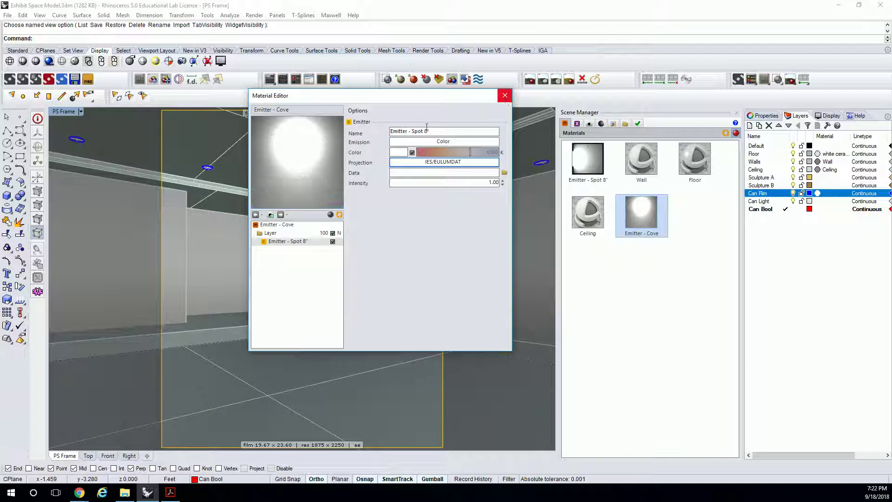
pyautogui.click(413, 153)
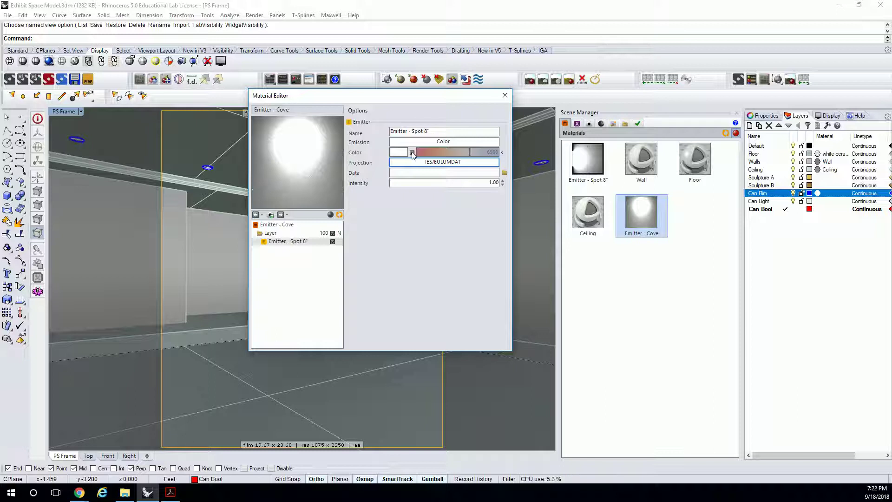
pyautogui.click(413, 152)
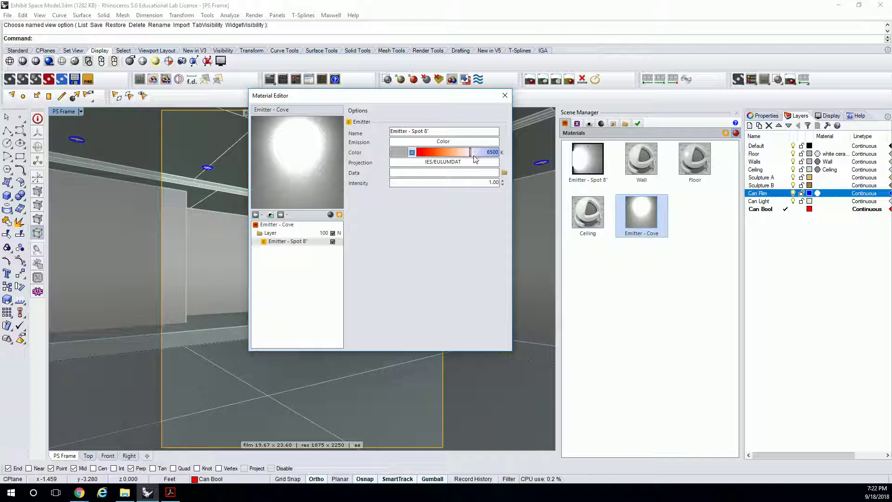
pyautogui.moveTo(472, 155); pyautogui.dragTo(479, 159)
pyautogui.moveTo(480, 157); pyautogui.dragTo(462, 156)
pyautogui.moveTo(462, 155); pyautogui.dragTo(438, 157)
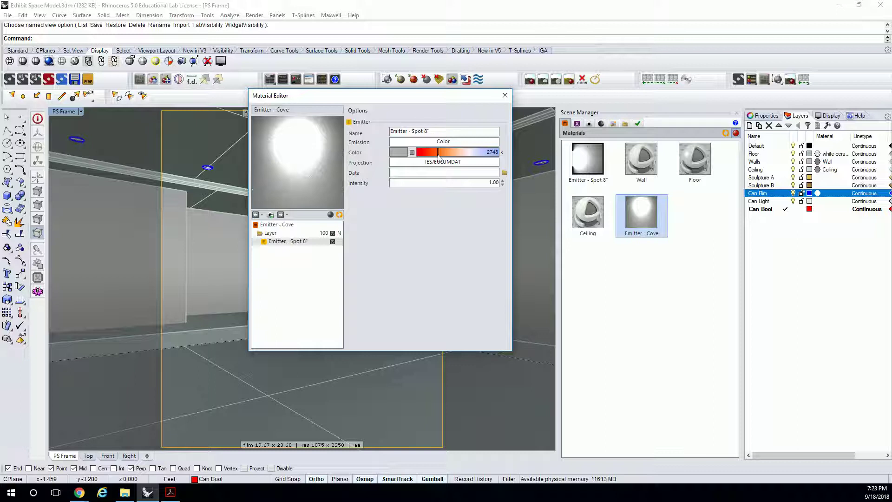
pyautogui.moveTo(438, 157); pyautogui.dragTo(435, 159)
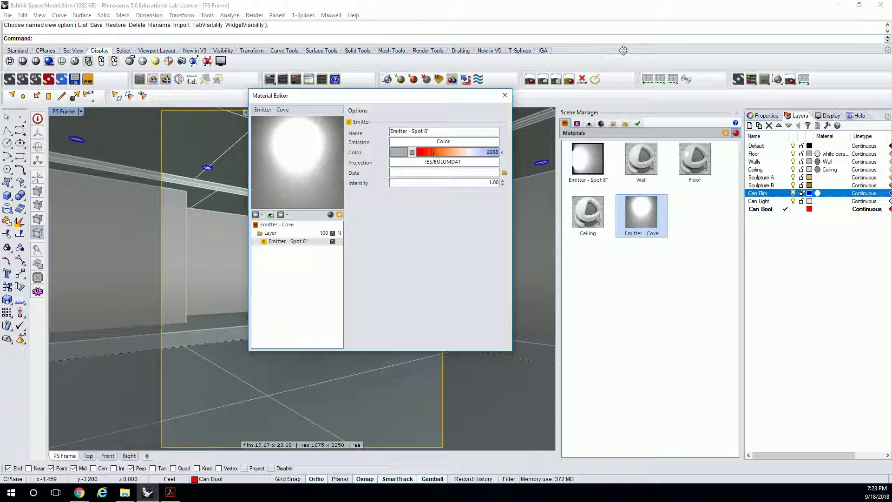
pyautogui.moveTo(437, 153)
pyautogui.mouseDown()
pyautogui.moveTo(454, 157)
pyautogui.moveTo(442, 157)
pyautogui.mouseUp()
pyautogui.moveTo(445, 158); pyautogui.dragTo(445, 158)
pyautogui.click(340, 215)
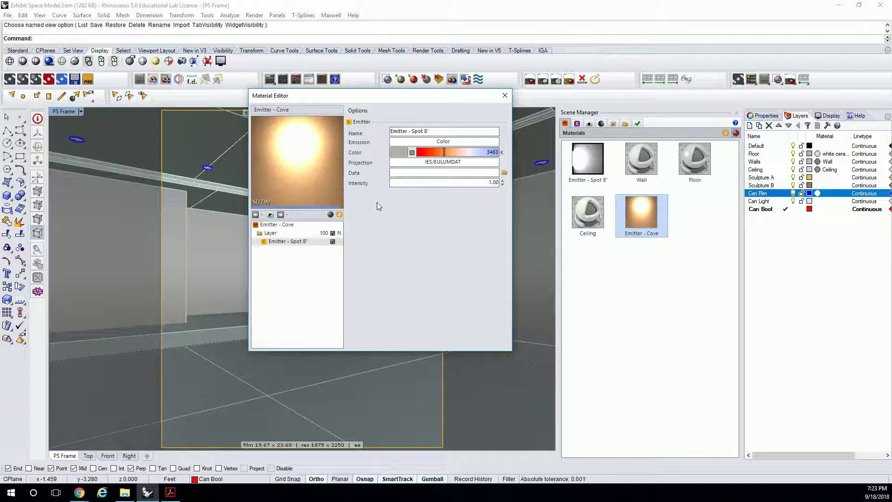
pyautogui.click(505, 96)
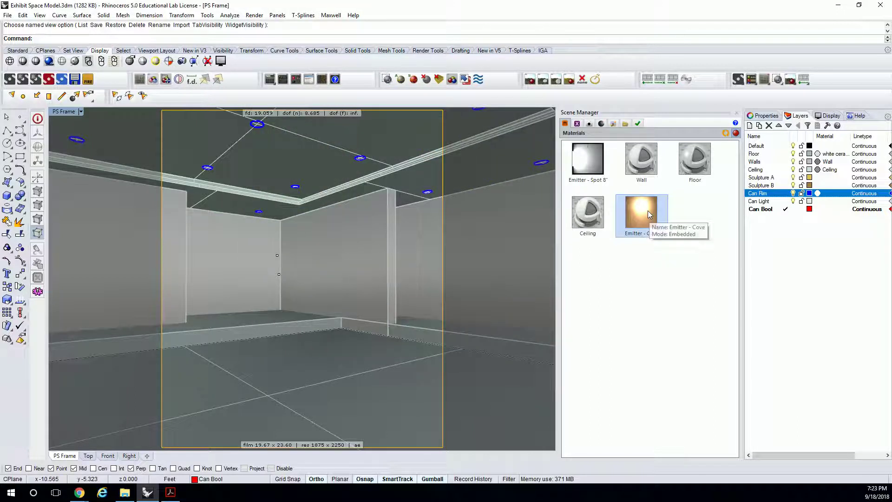
# Step: Duplicate the Can Light layer and name the copy Cove Light
pyautogui.moveTo(645, 214); pyautogui.dragTo(763, 211)
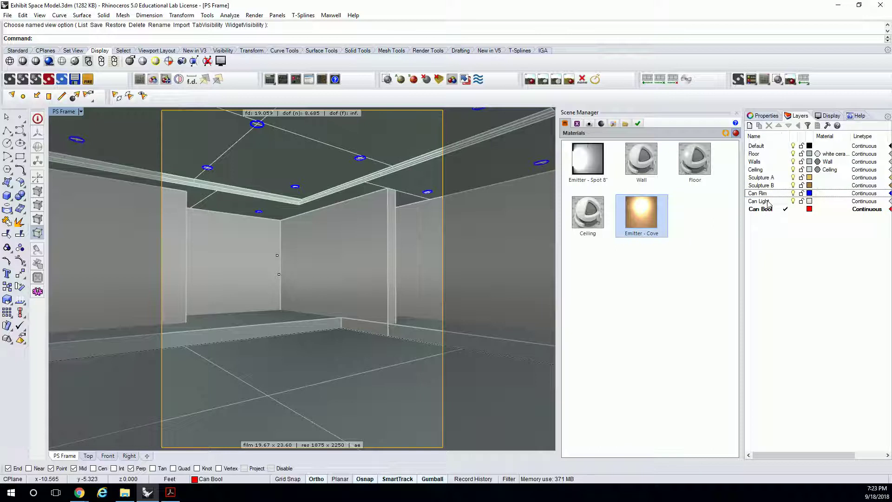
pyautogui.click(768, 202)
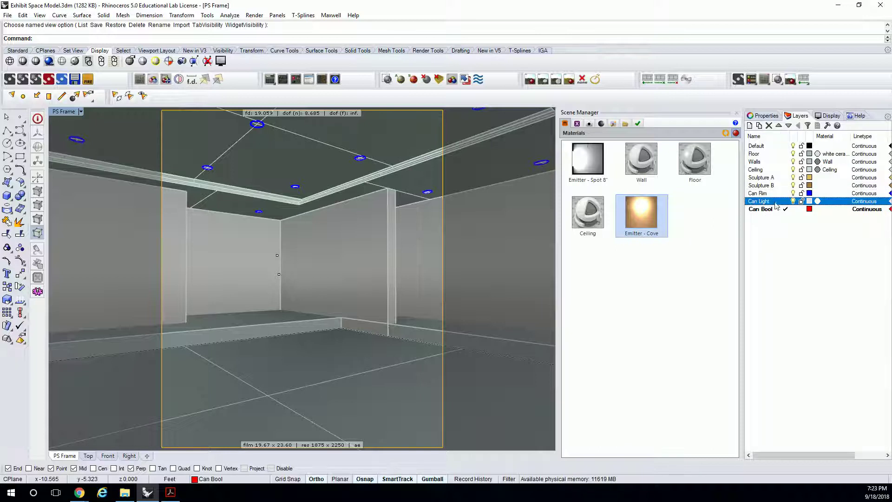
pyautogui.rightClick(775, 203)
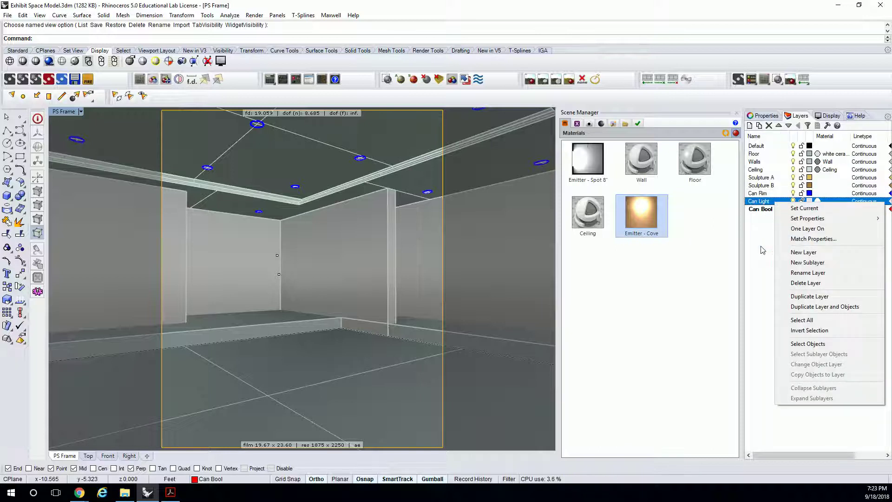
pyautogui.click(799, 296)
pyautogui.moveTo(789, 212); pyautogui.dragTo(765, 213)
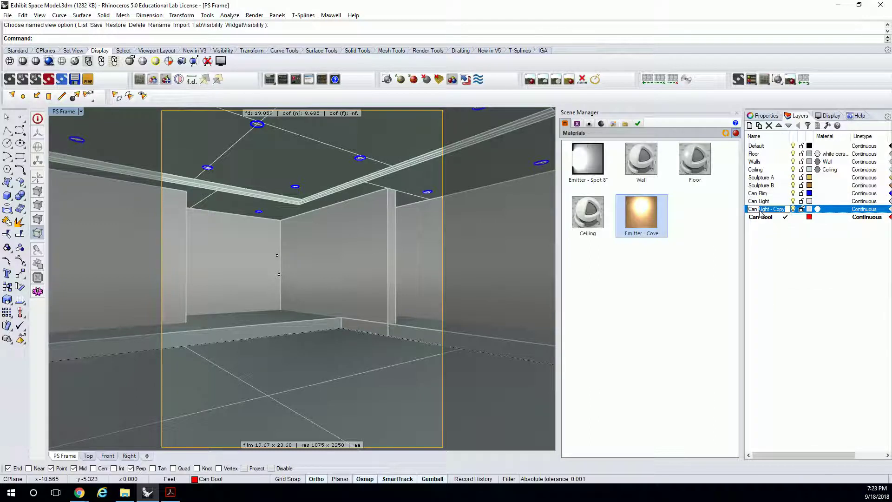
pyautogui.press('BackSpace')
pyautogui.press('BackSpace')
pyautogui.press('BackSpace')
pyautogui.press('BackSpace')
pyautogui.press('BackSpace')
pyautogui.write('Cove Light')
pyautogui.press('Return')
# Step: Set the Cove Light layer's color to Yellow
pyautogui.click(810, 210)
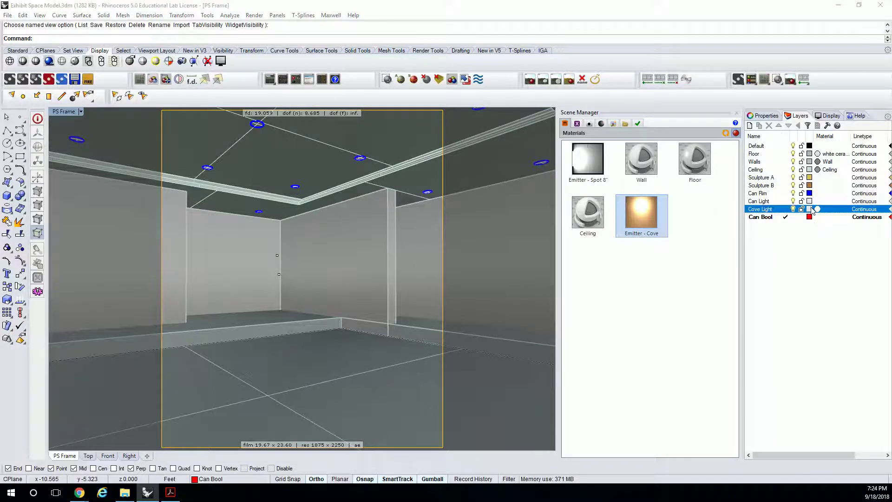
pyautogui.click(370, 232)
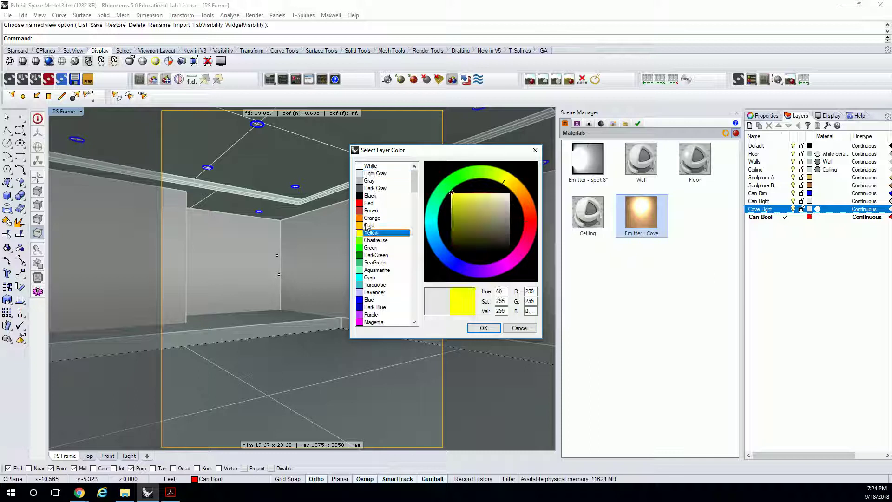
pyautogui.click(483, 328)
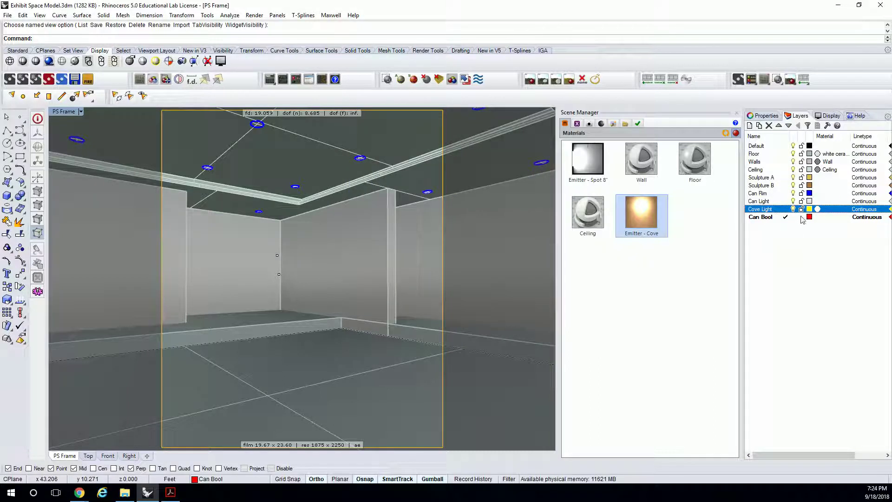
# Step: Change the Cove Light layer's color to a deeper golden yellow
pyautogui.click(809, 209)
pyautogui.click(370, 225)
pyautogui.click(486, 329)
# Step: Select the cove light strip under the ceiling edge and move it to the Cove Light layer
pyautogui.moveTo(387, 311); pyautogui.dragTo(272, 159, button='right')
pyautogui.click(269, 165)
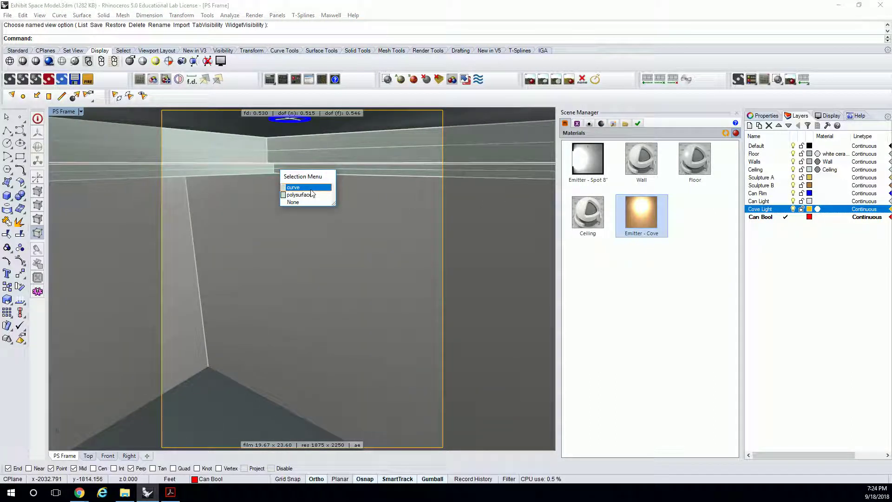
pyautogui.click(309, 195)
pyautogui.moveTo(297, 190); pyautogui.dragTo(302, 171, button='right')
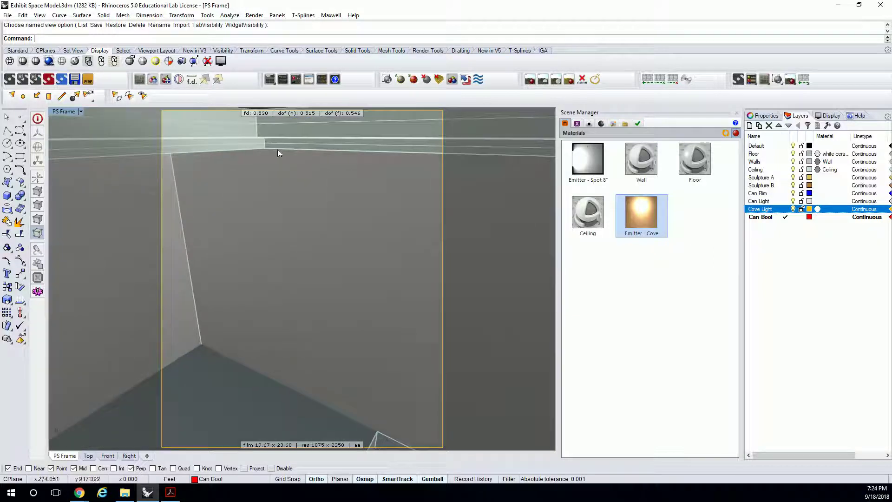
pyautogui.click(249, 139)
pyautogui.click(277, 164)
pyautogui.rightClick(775, 209)
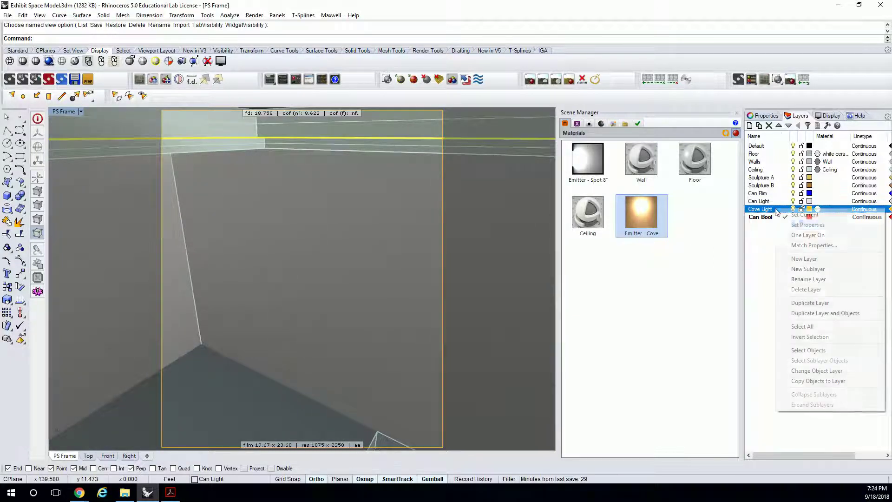
pyautogui.click(809, 371)
# Step: Assign the Emitter - Cove material to the Cove Light layer and Emitter - Spot 8" to the Can Light layer
pyautogui.moveTo(639, 222); pyautogui.dragTo(829, 210)
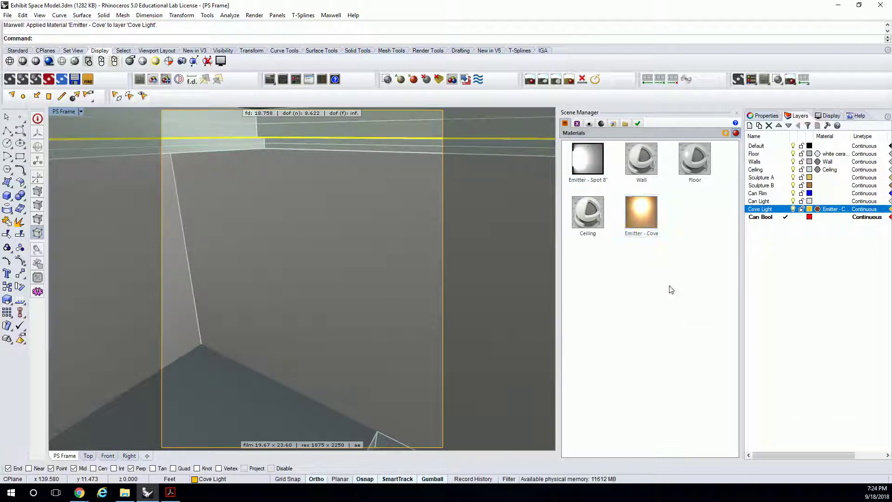
pyautogui.moveTo(585, 161); pyautogui.dragTo(823, 201)
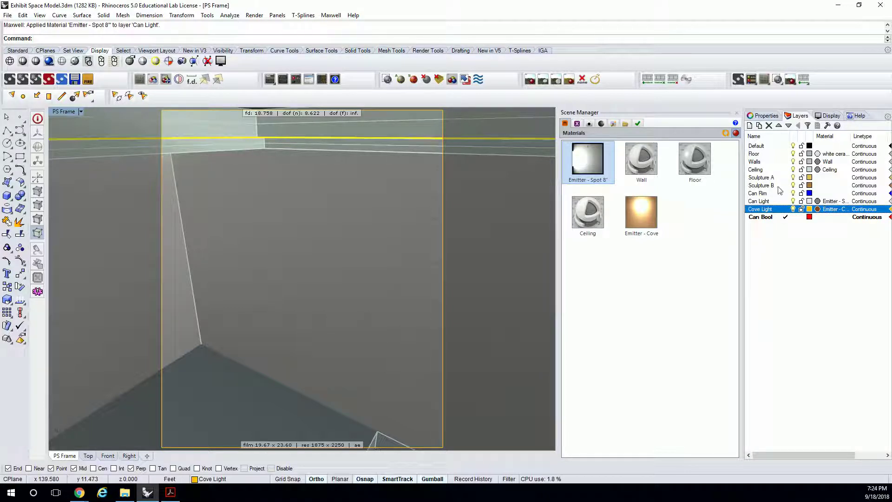
# Step: Deselect the cove strip and restore the PS Frame named view
pyautogui.moveTo(372, 196); pyautogui.dragTo(193, 136, button='right')
pyautogui.press('Escape')
pyautogui.click(64, 112)
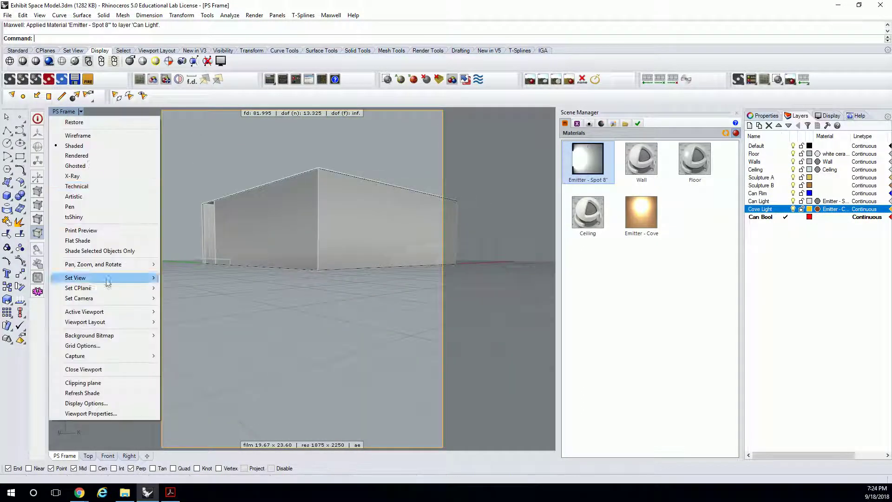
pyautogui.moveTo(154, 278)
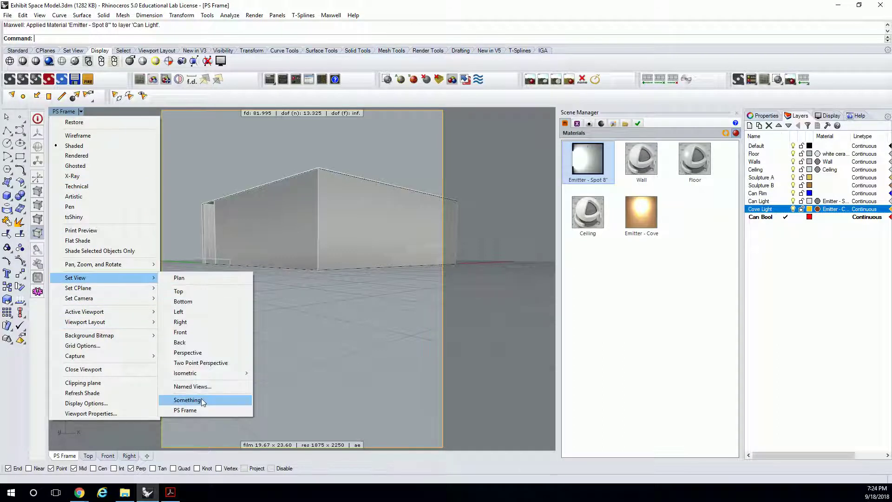
pyautogui.click(201, 410)
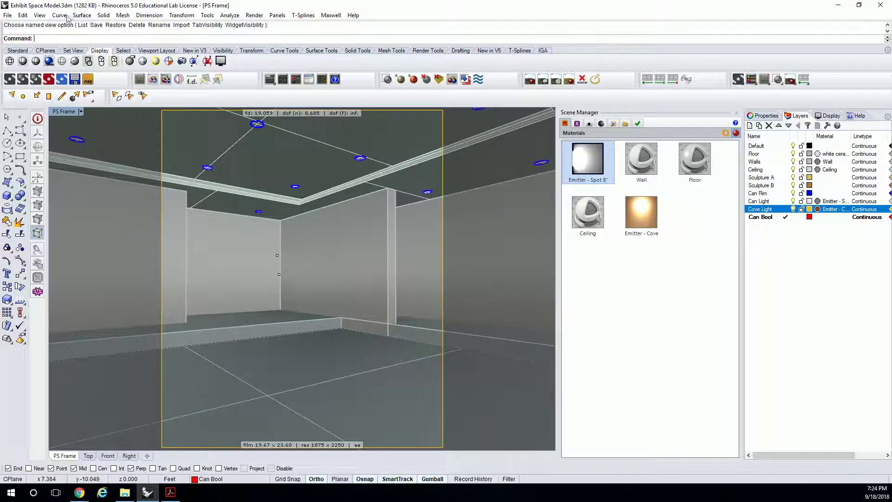
# Step: Render the PS Frame view with Maxwell, overwriting the existing MXS, MXI and image files
pyautogui.click(254, 14)
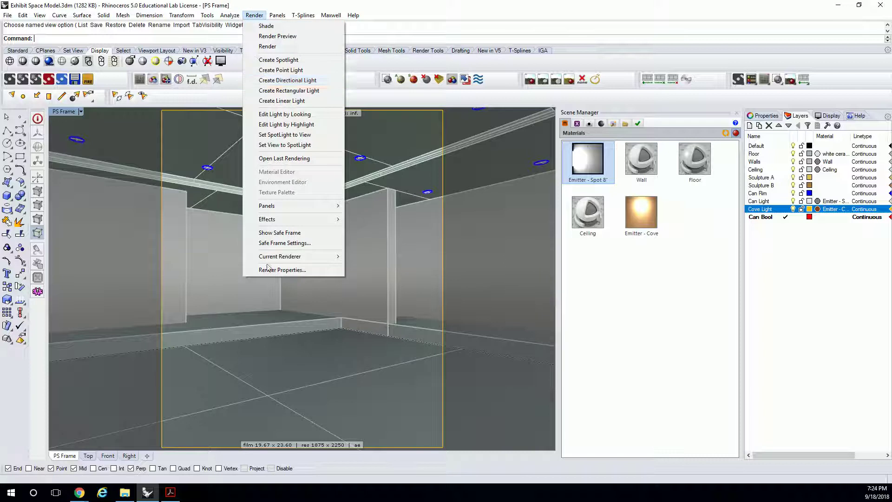
pyautogui.click(260, 36)
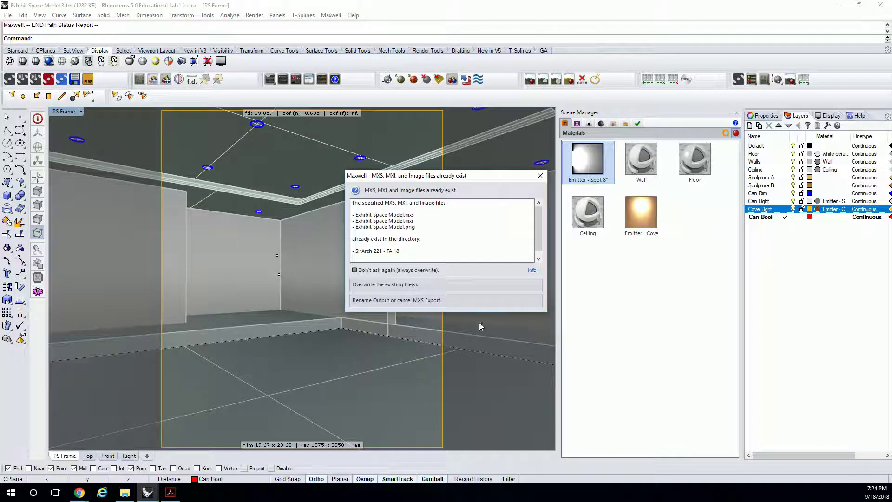
pyautogui.click(450, 285)
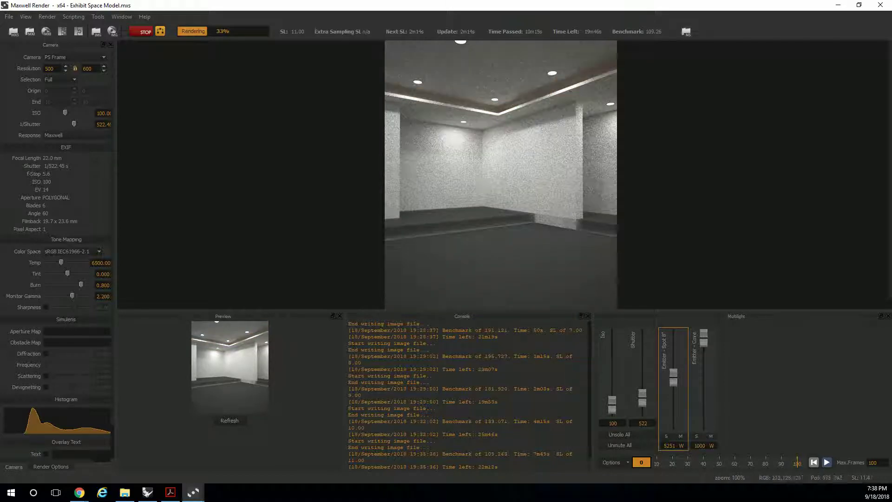
# Step: Raise the Emitter - Cove intensity in Multilight, and switch to Rhinoceros to open the Emitter - Cove material for editing
pyautogui.moveTo(704, 339)
pyautogui.mouseDown()
pyautogui.moveTo(705, 405)
pyautogui.moveTo(705, 325)
pyautogui.mouseUp()
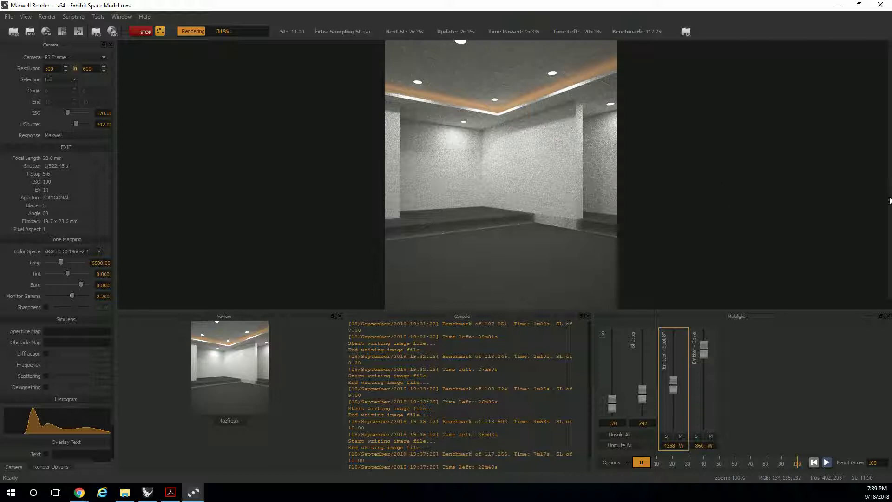
pyautogui.hotkey('alt', 'Tab')
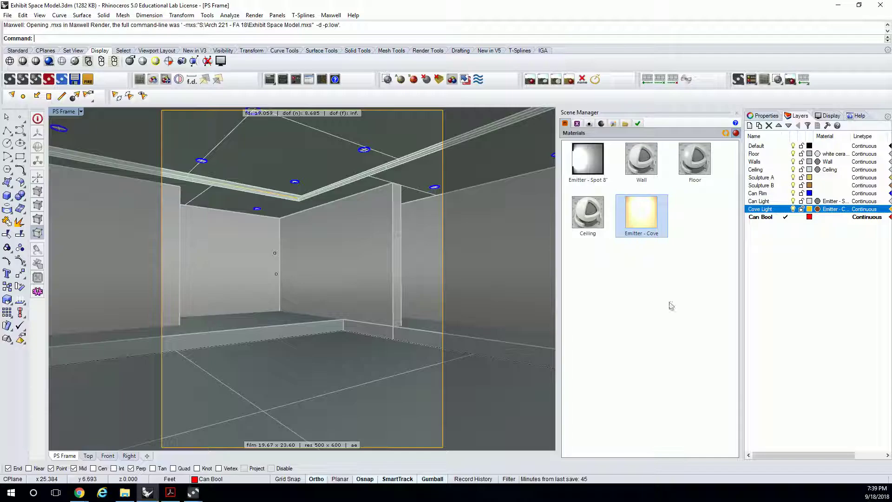
pyautogui.doubleClick(645, 214)
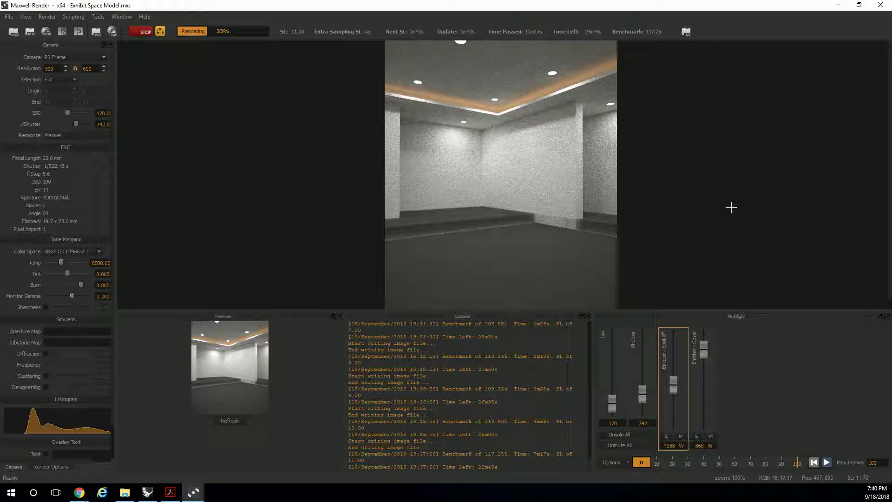
# Step: Lower the Emitter - Cove intensity to 508 W in Maxwell Render's Multilight and switch to Chrome
pyautogui.moveTo(705, 354); pyautogui.dragTo(716, 394)
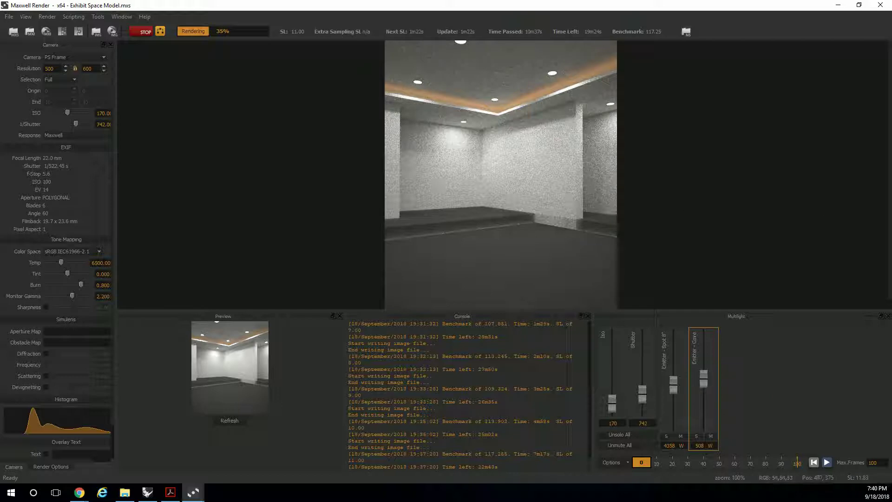
pyautogui.click(79, 493)
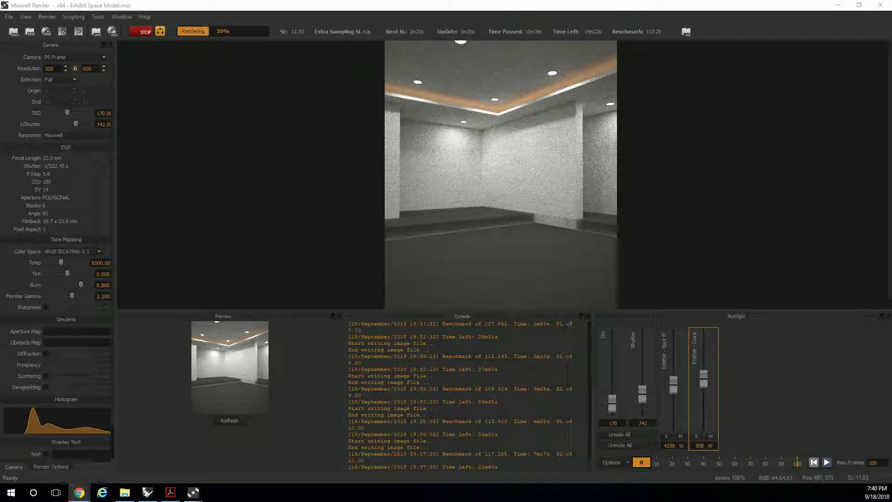